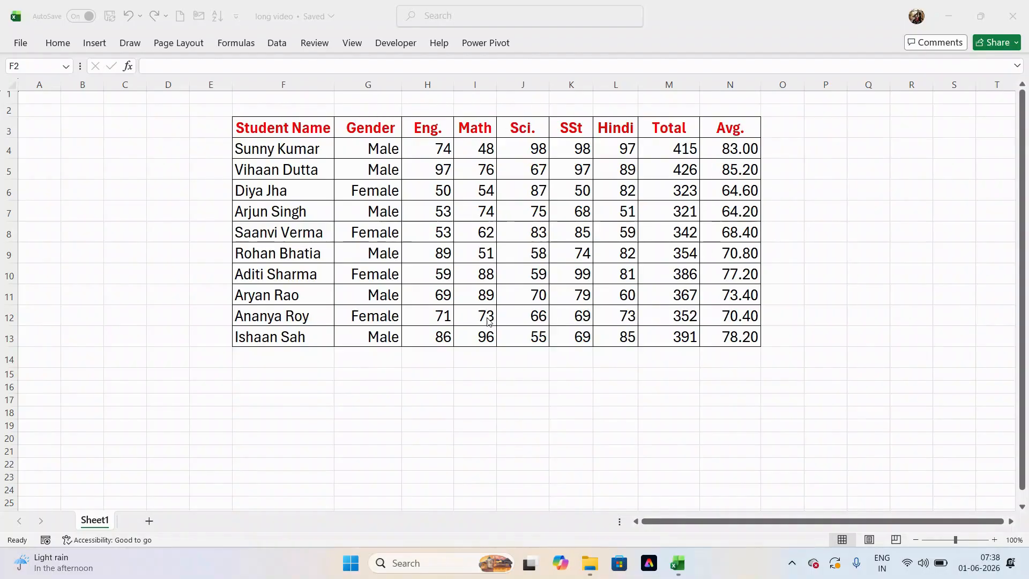
# Enter the title "Student Marksheet" in cell F2, directly above the table's header row
pyautogui.click(265, 106)
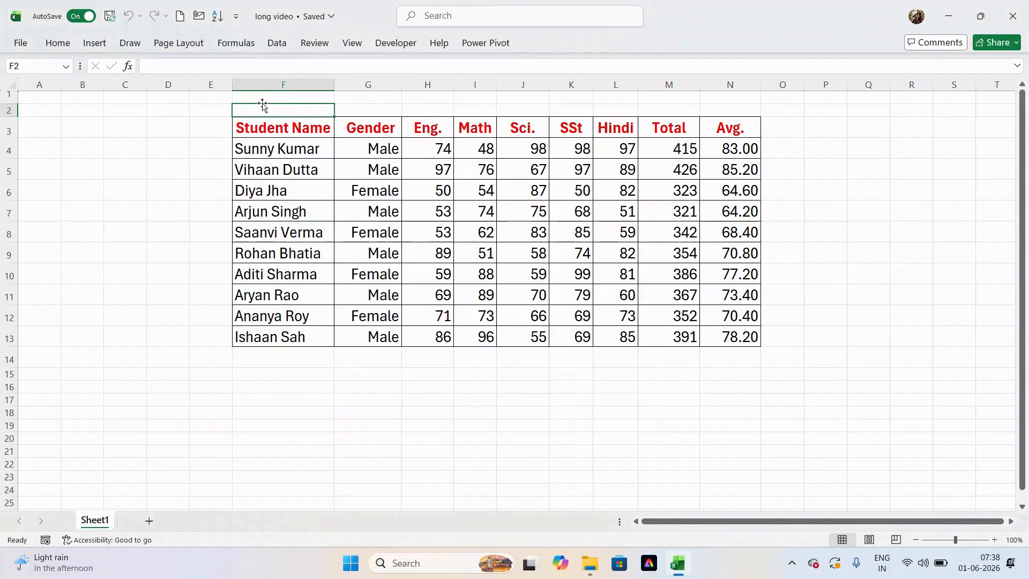
pyautogui.write('Stude')
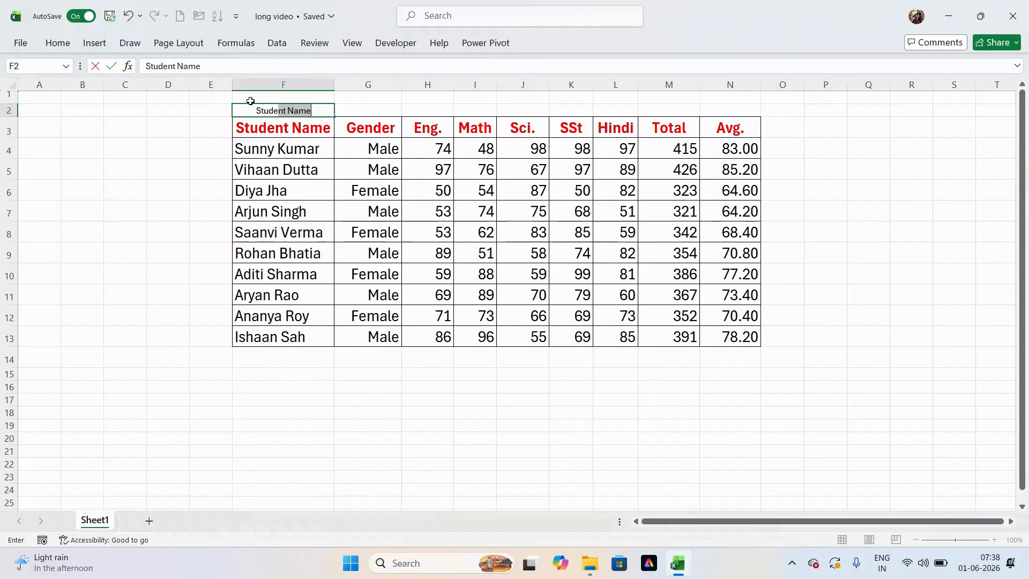
pyautogui.write('nt M')
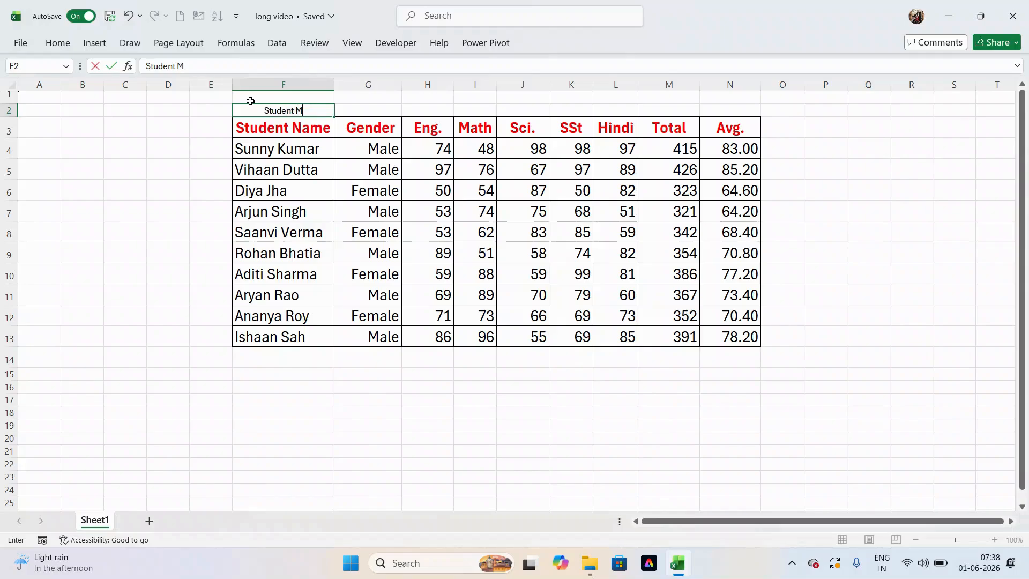
pyautogui.write('arksheet')
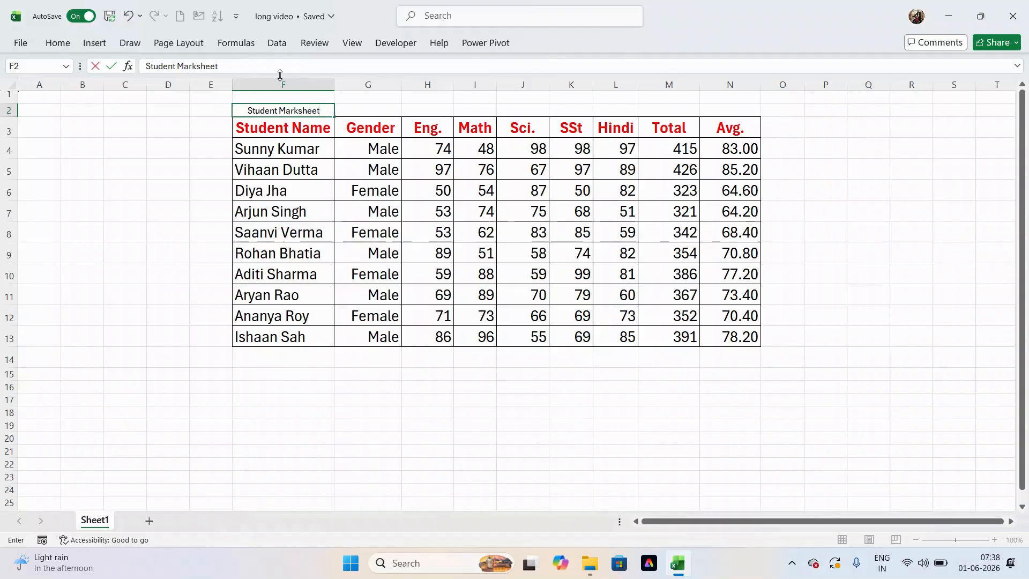
pyautogui.click(294, 373)
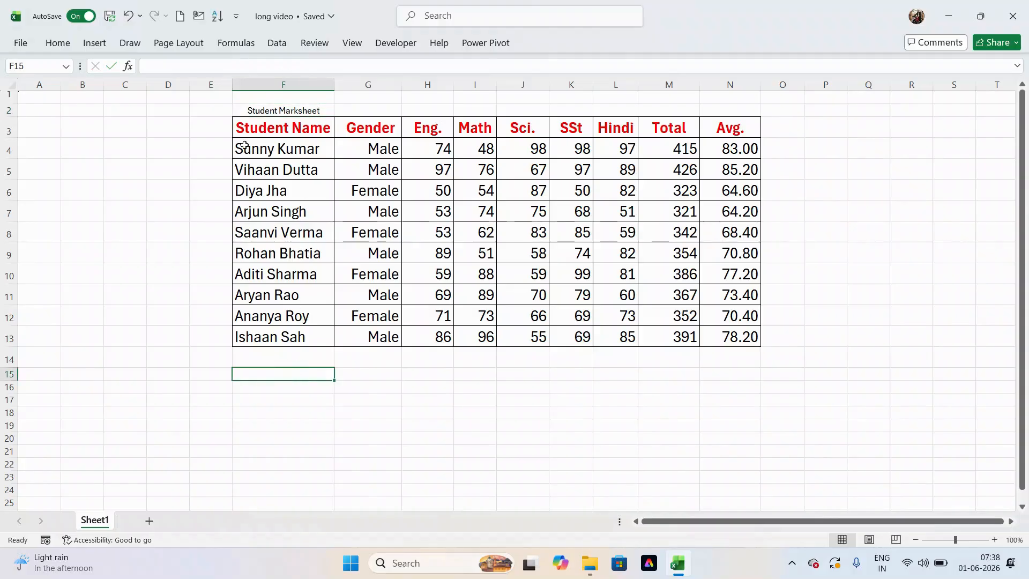
# Merge and center the title across the full table width, over the range F1:N2
pyautogui.click(282, 110)
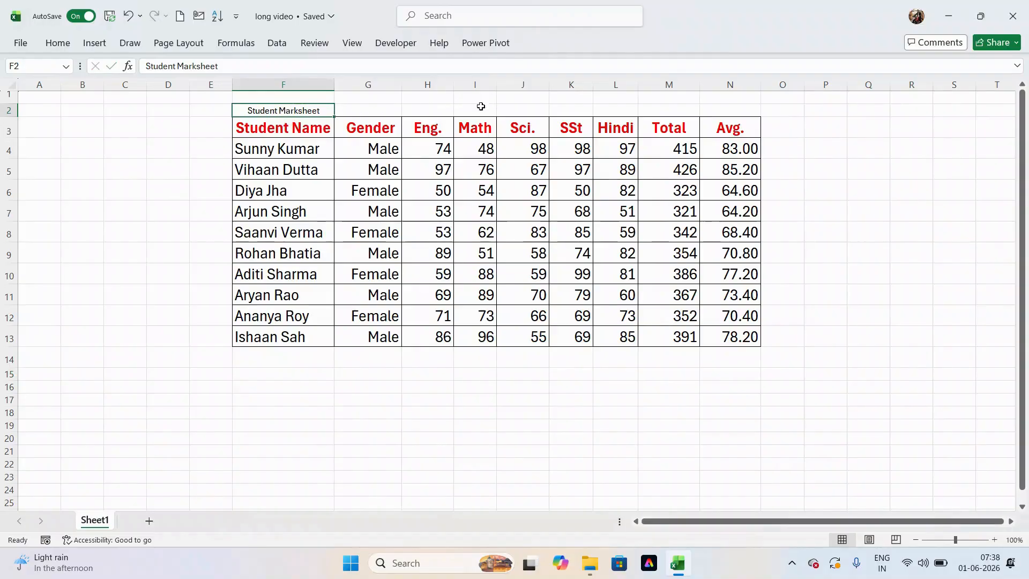
pyautogui.click(247, 101)
pyautogui.moveTo(247, 101); pyautogui.dragTo(728, 99)
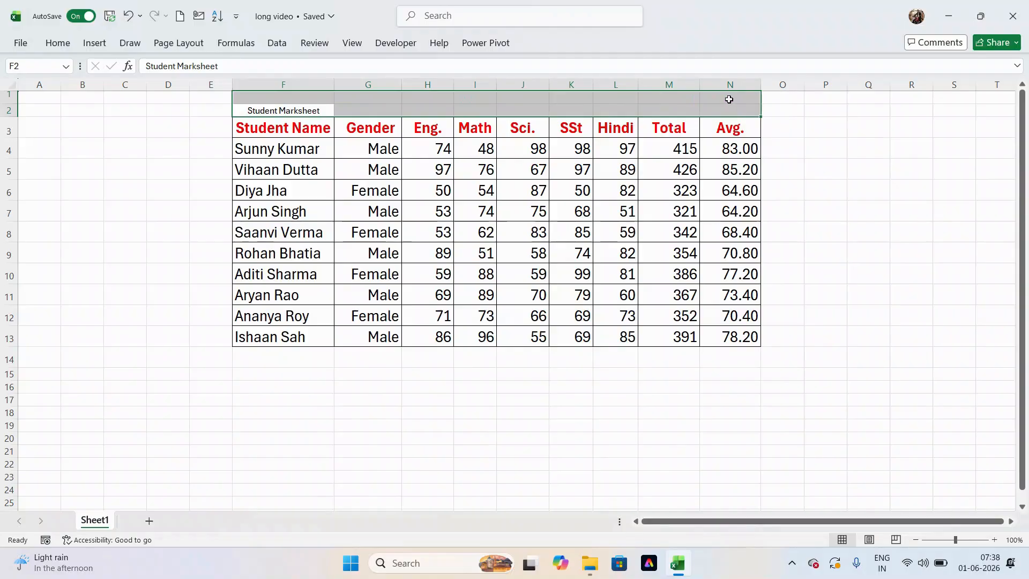
pyautogui.click(57, 44)
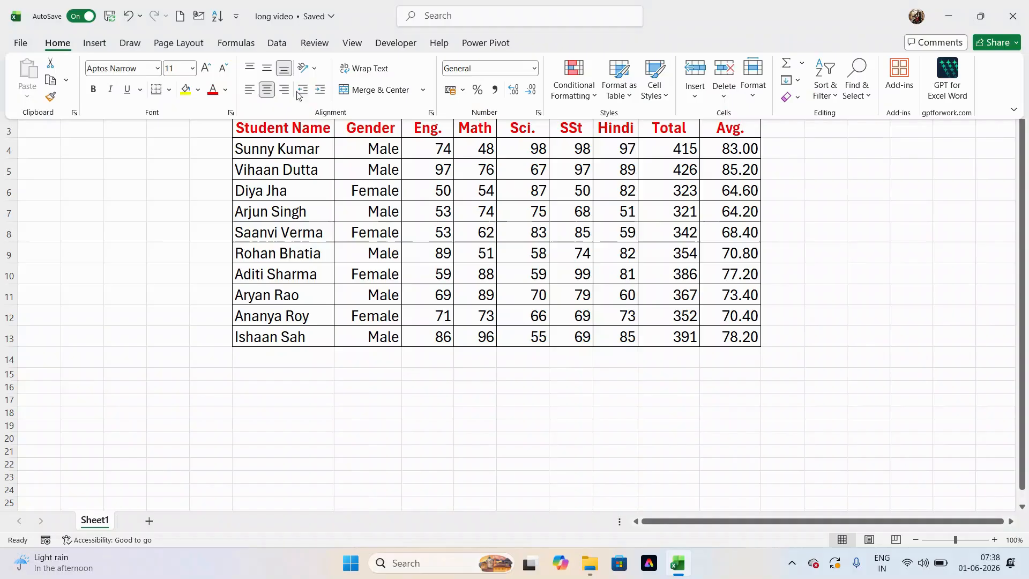
pyautogui.click(423, 92)
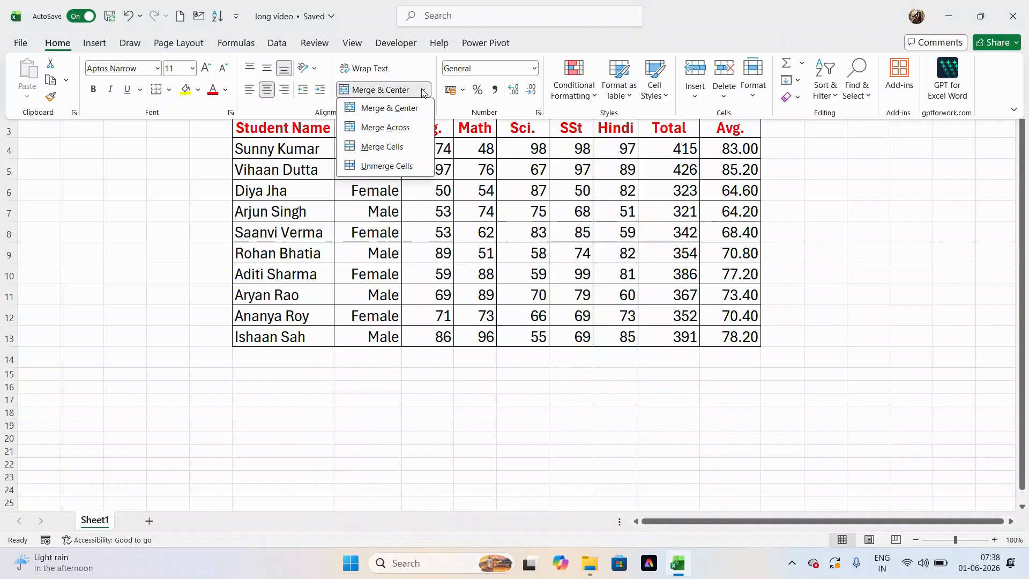
pyautogui.click(403, 114)
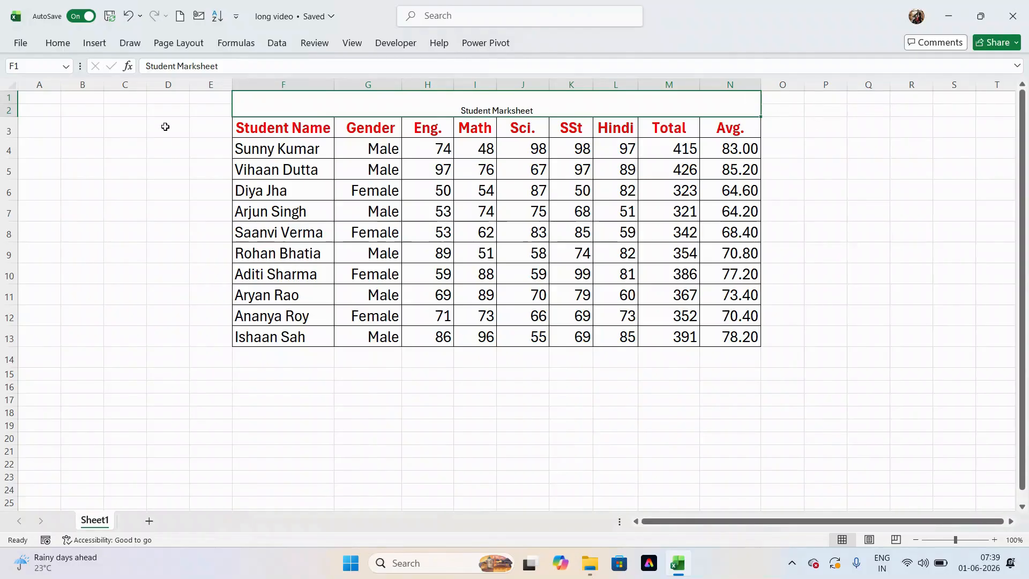
# Format the "Student Marksheet" title text as bold, font size 20, in dark green
pyautogui.doubleClick(533, 110)
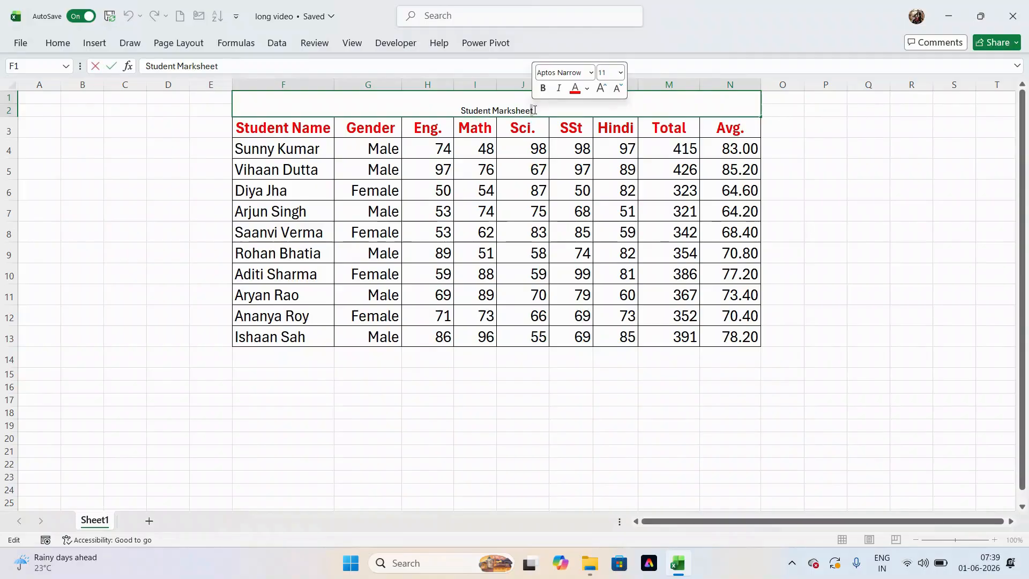
pyautogui.moveTo(532, 110); pyautogui.dragTo(455, 112)
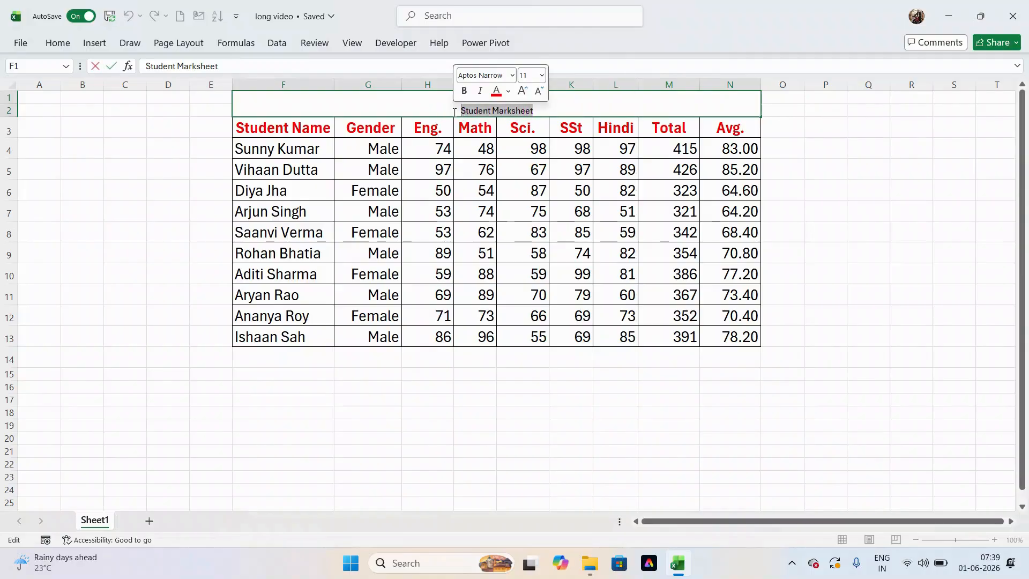
pyautogui.click(54, 45)
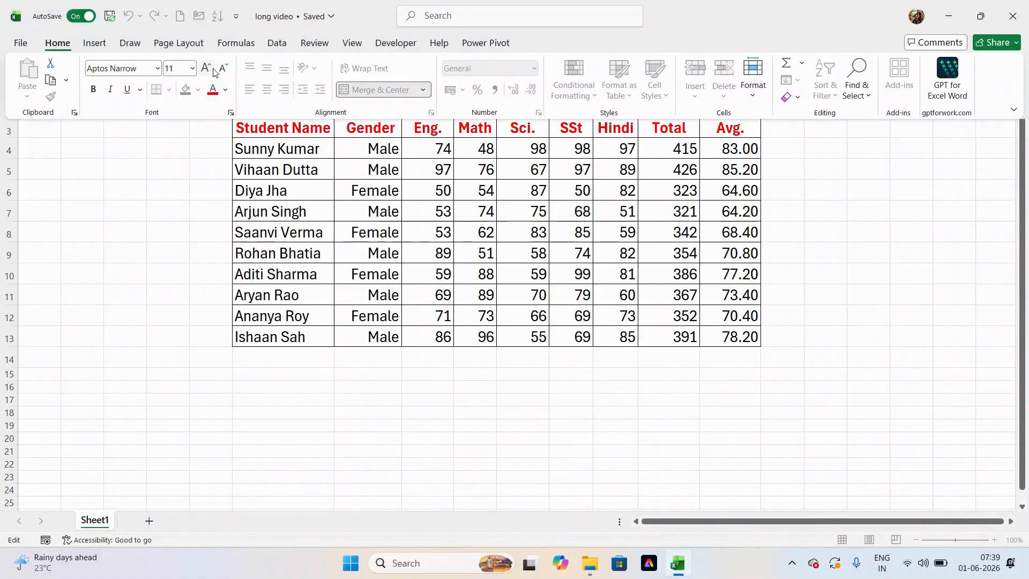
pyautogui.click(192, 68)
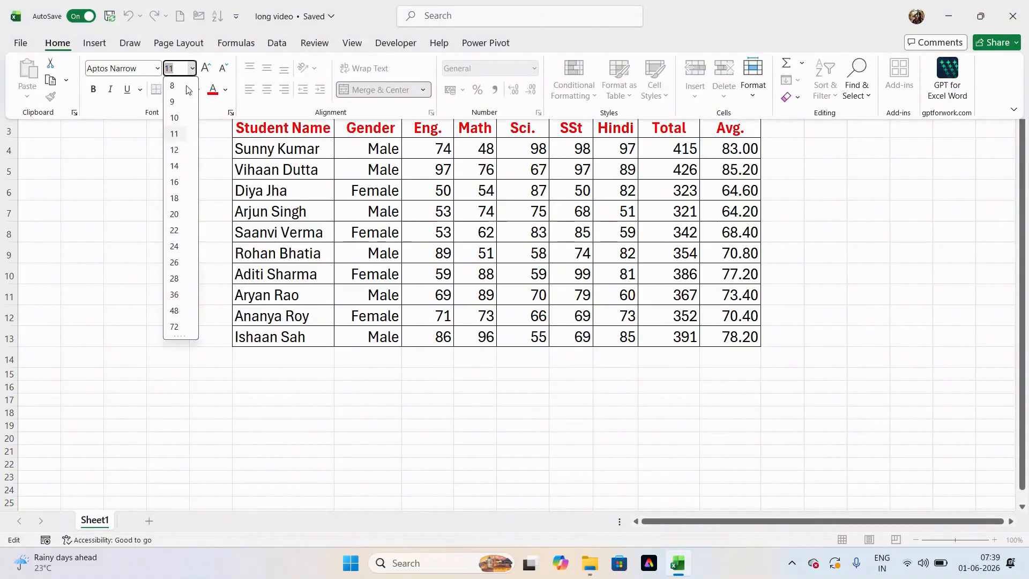
pyautogui.click(175, 216)
pyautogui.click(96, 94)
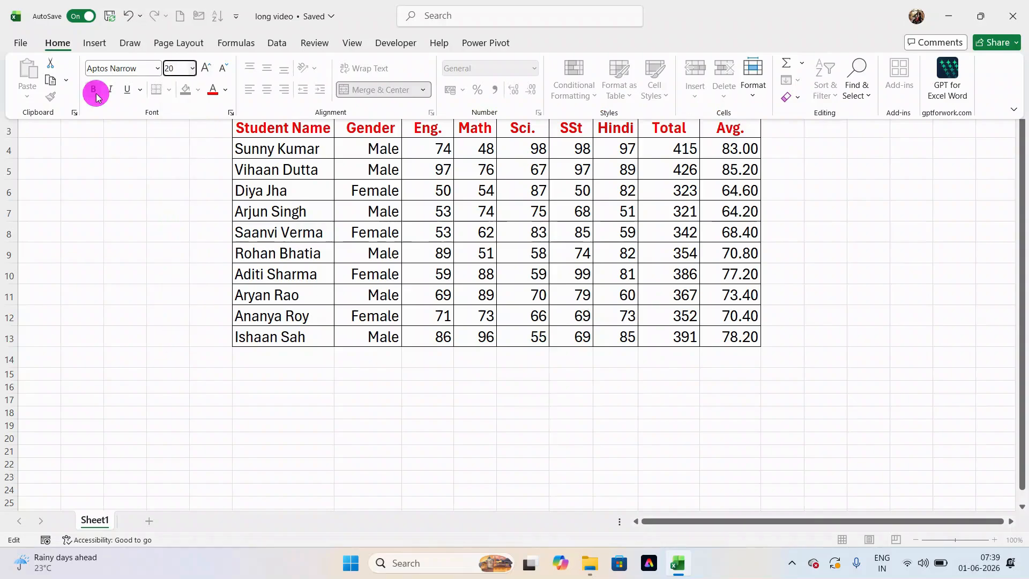
pyautogui.click(225, 90)
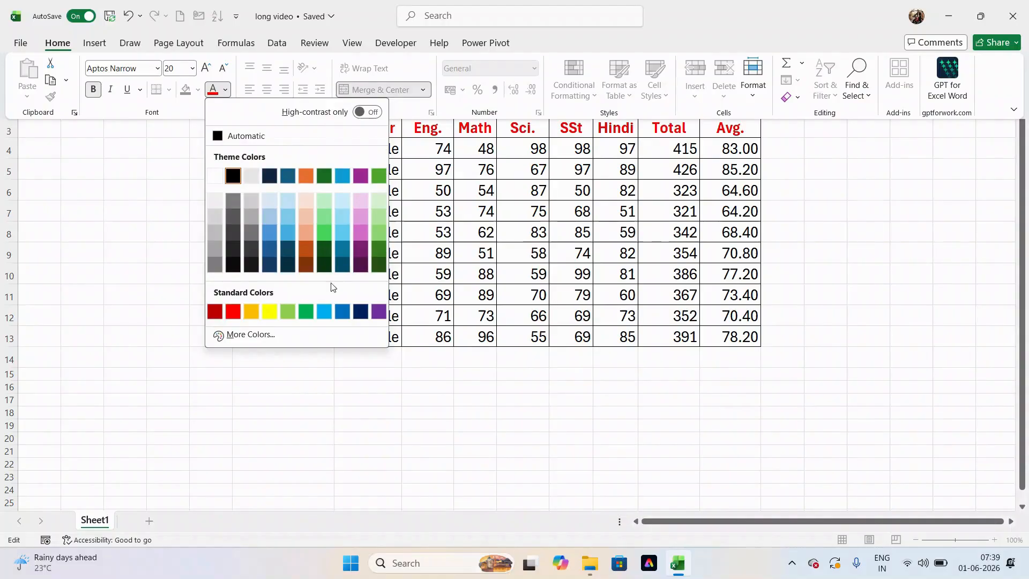
pyautogui.click(322, 252)
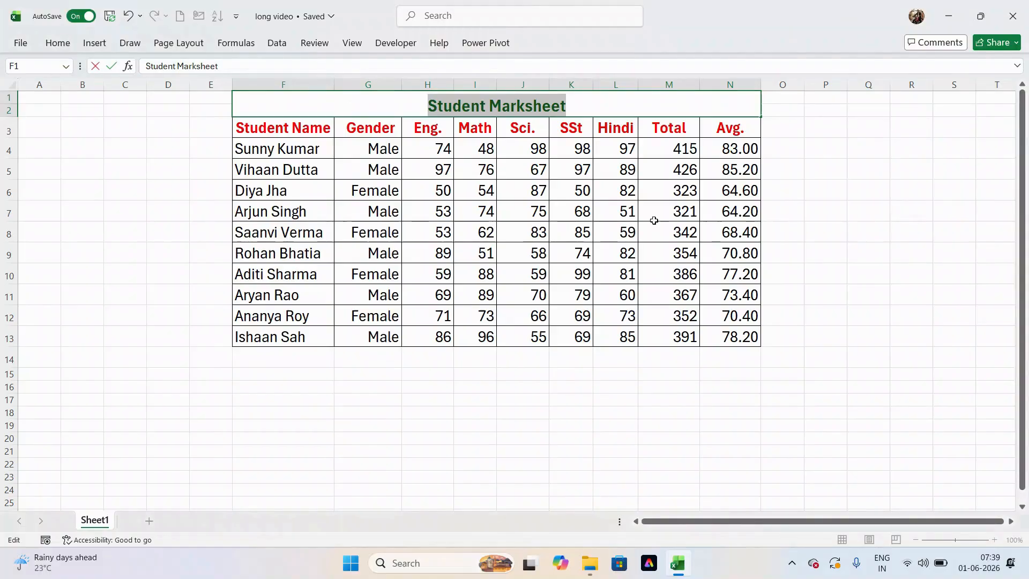
pyautogui.click(599, 109)
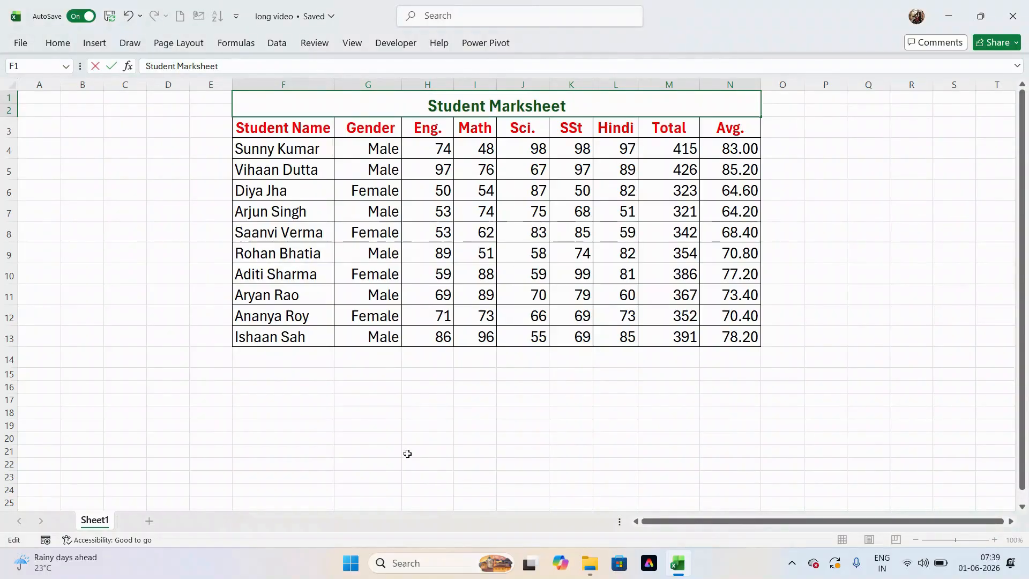
pyautogui.click(329, 478)
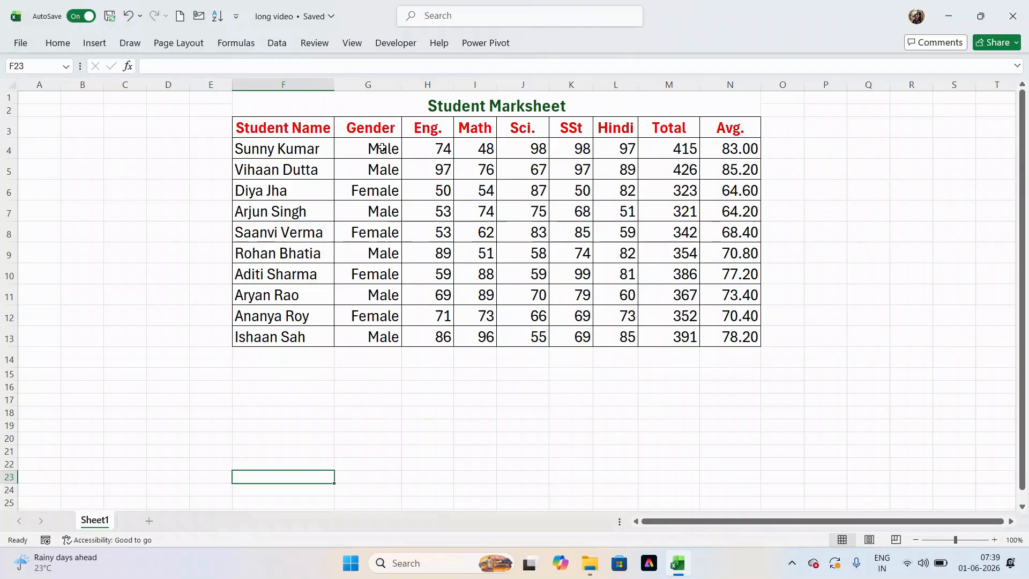
# Center the Gender column entries in G4:G13 horizontally, after trying left and right alignment
pyautogui.moveTo(384, 149); pyautogui.dragTo(379, 333)
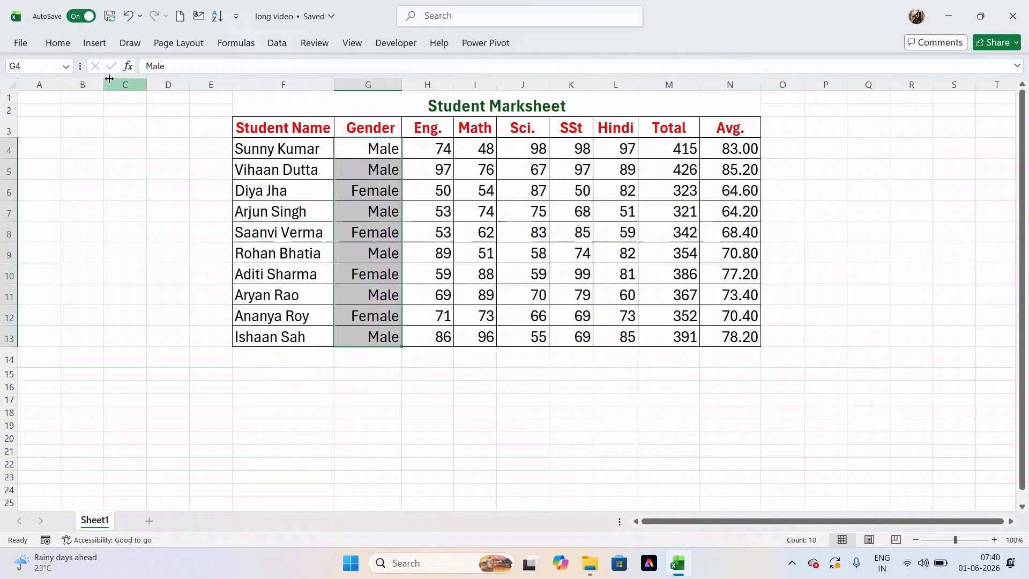
pyautogui.click(55, 43)
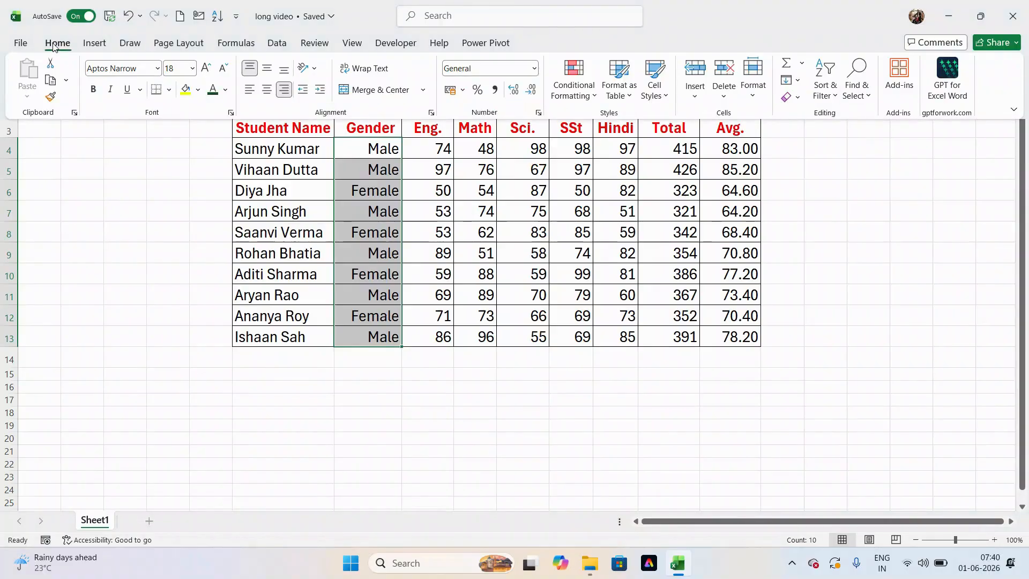
pyautogui.click(250, 90)
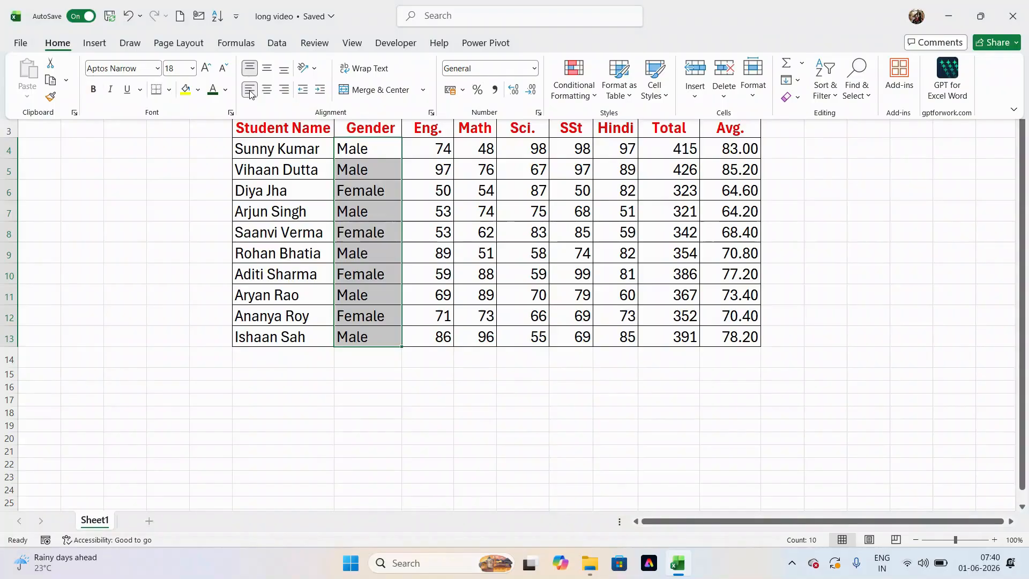
pyautogui.click(265, 92)
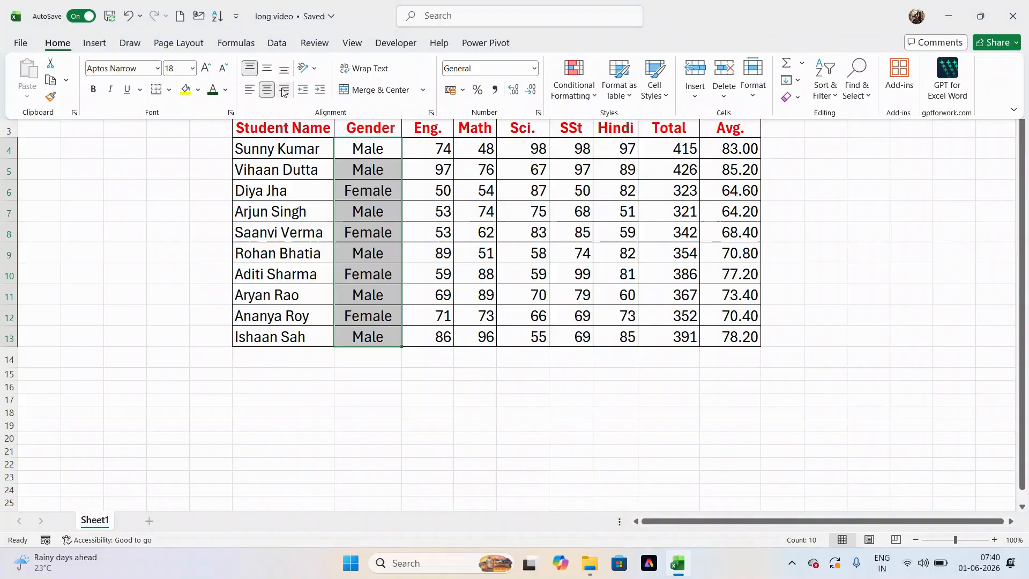
pyautogui.click(284, 89)
pyautogui.click(268, 91)
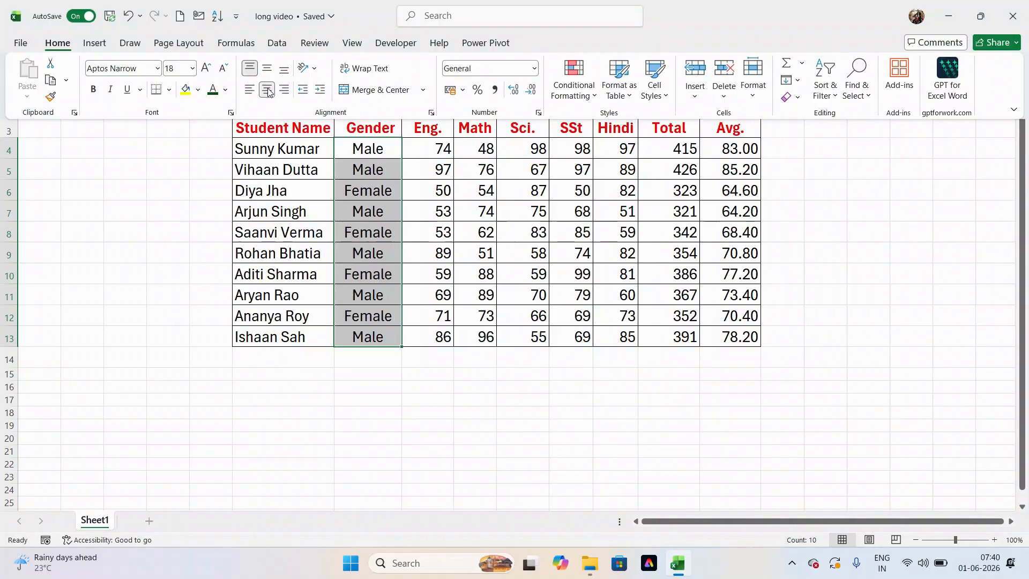
pyautogui.click(299, 353)
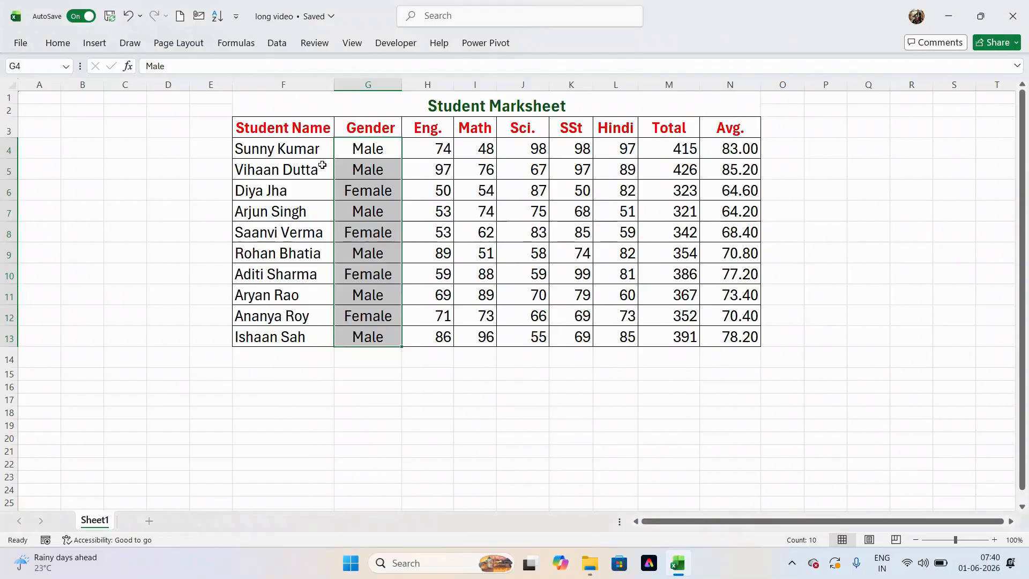
# Center the subject marks from Eng. to Hindi horizontally in the range H4:L13
pyautogui.moveTo(426, 145); pyautogui.dragTo(622, 336)
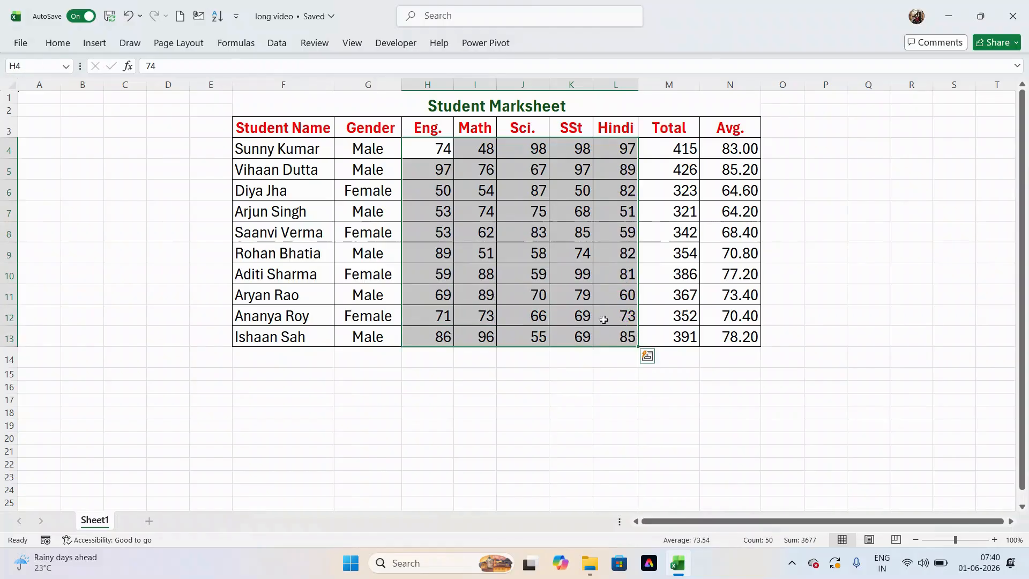
pyautogui.click(60, 46)
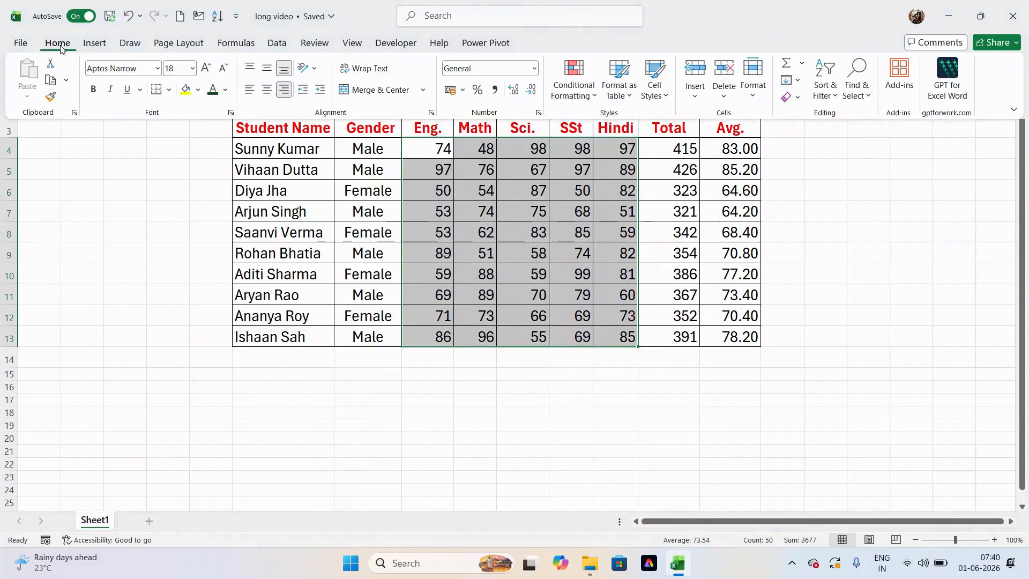
pyautogui.click(266, 91)
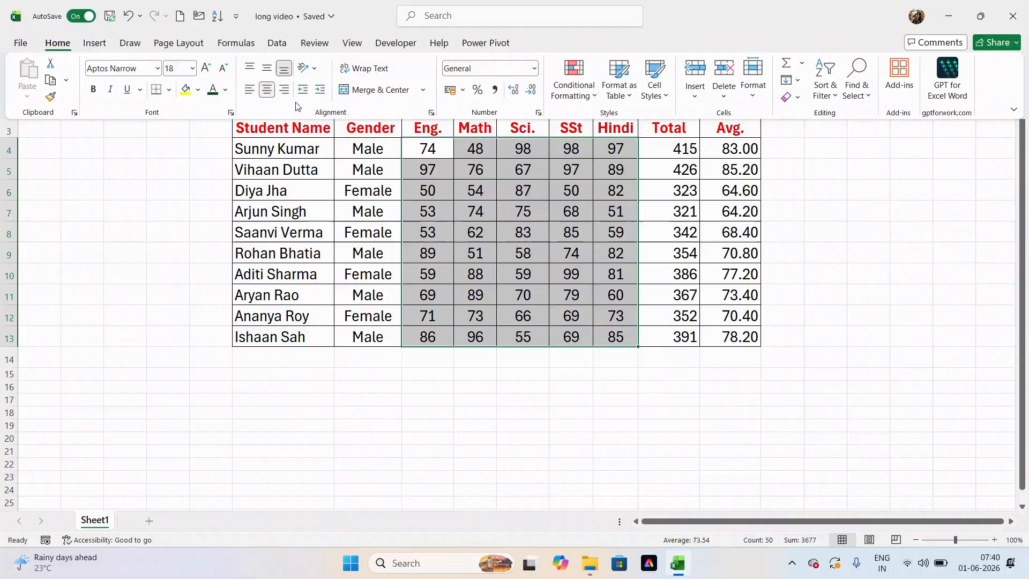
pyautogui.click(438, 410)
pyautogui.click(436, 426)
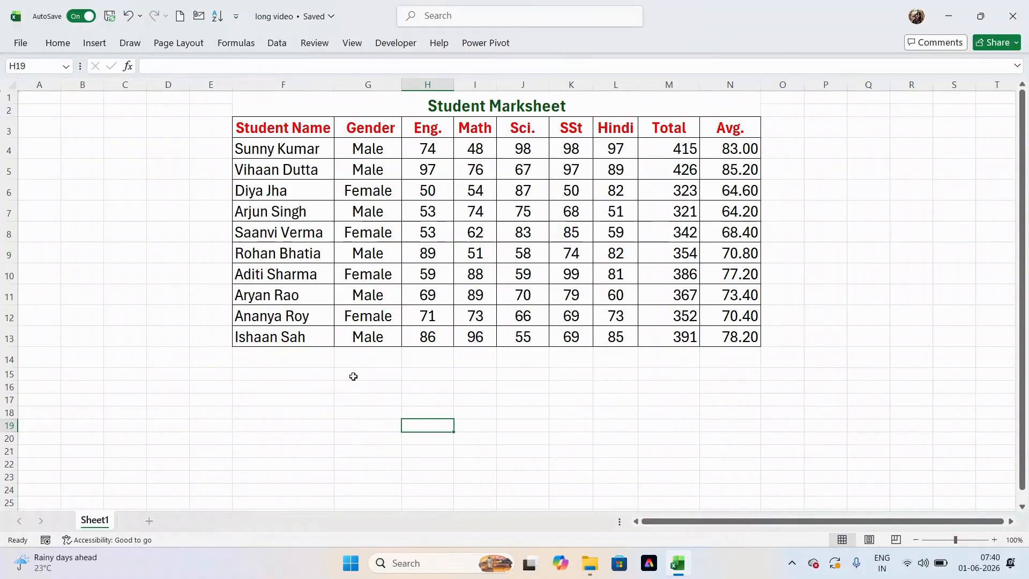
# Enter the long sample text "hdhhcsadhhdhhhhadhahaaha" in cell F15 and wrap it within the cell
pyautogui.click(354, 374)
pyautogui.write('hdhhcsadhhdhhhhadhahaaha')
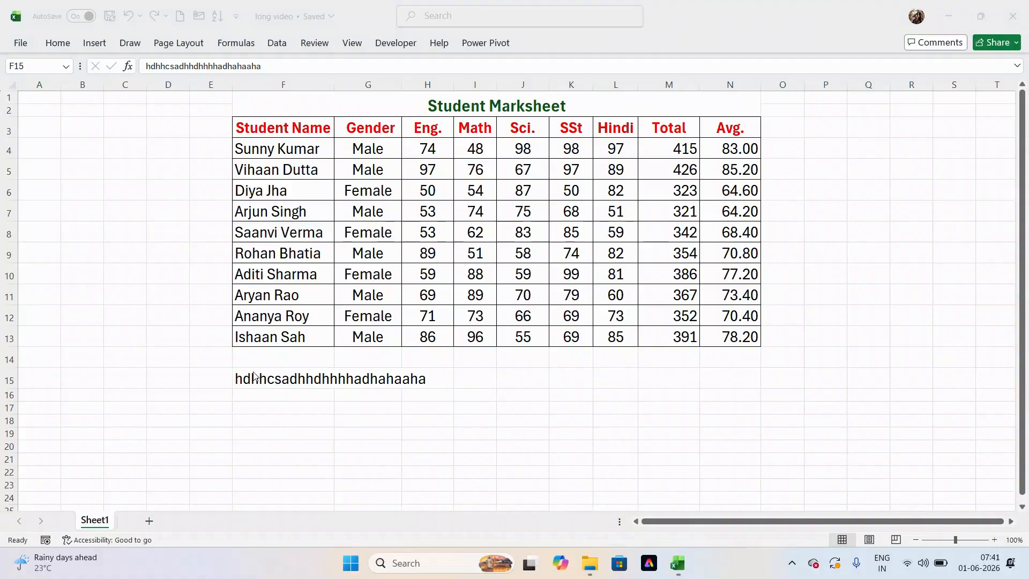
pyautogui.click(279, 376)
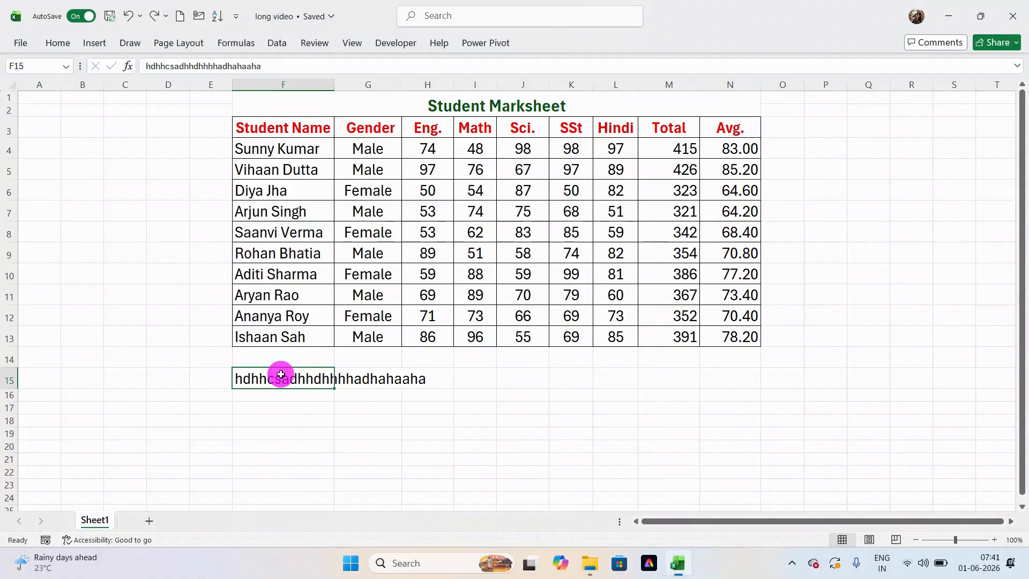
pyautogui.click(58, 43)
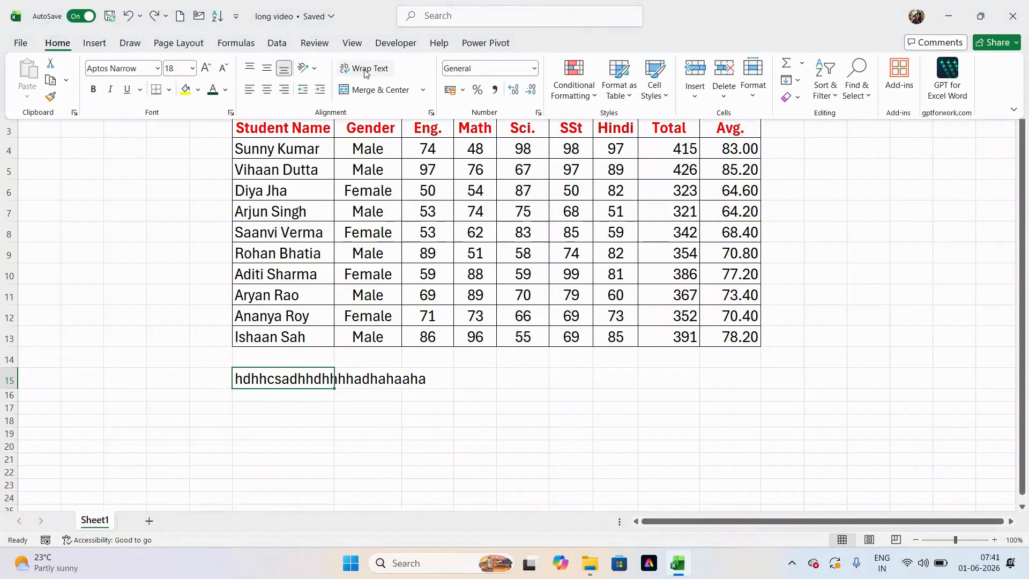
pyautogui.click(367, 71)
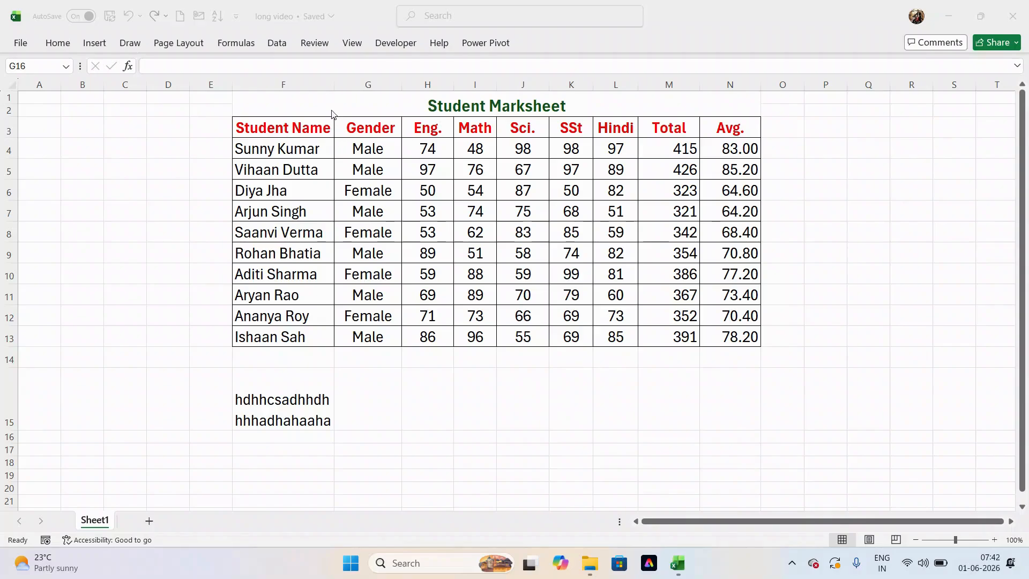
# Insert a blank column before the Student Name column
pyautogui.click(290, 81)
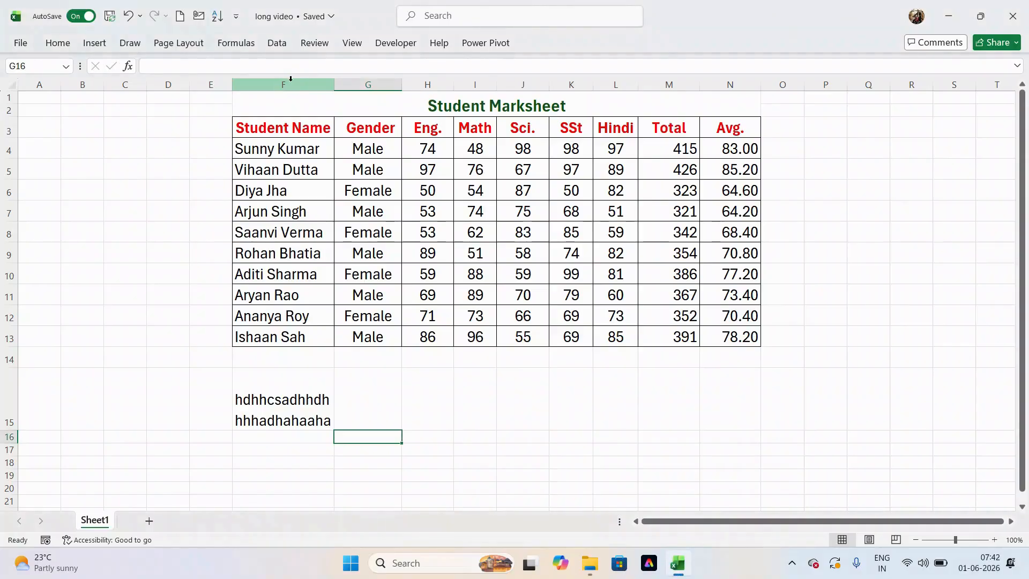
pyautogui.click(291, 81)
pyautogui.rightClick(294, 88)
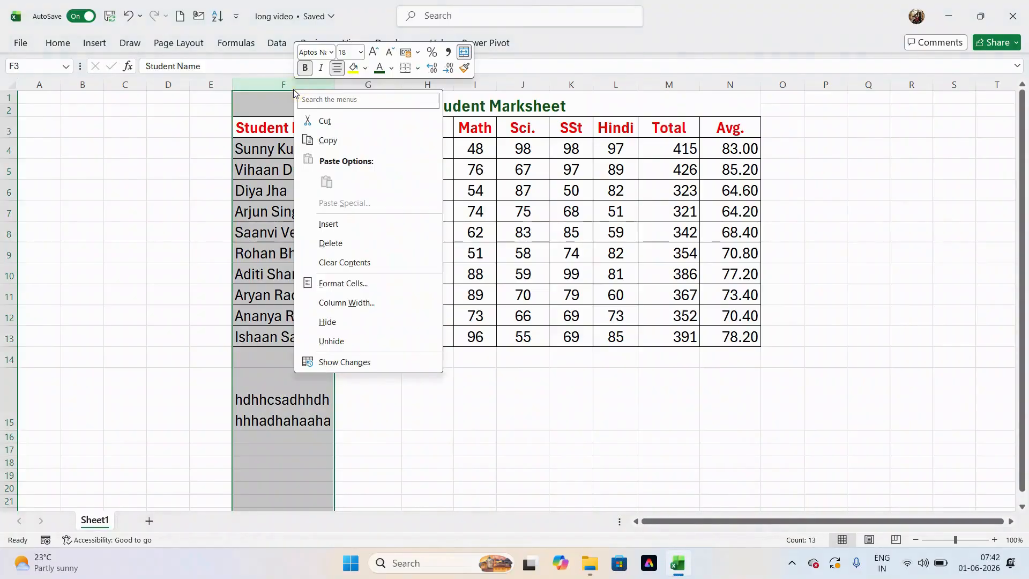
pyautogui.click(338, 223)
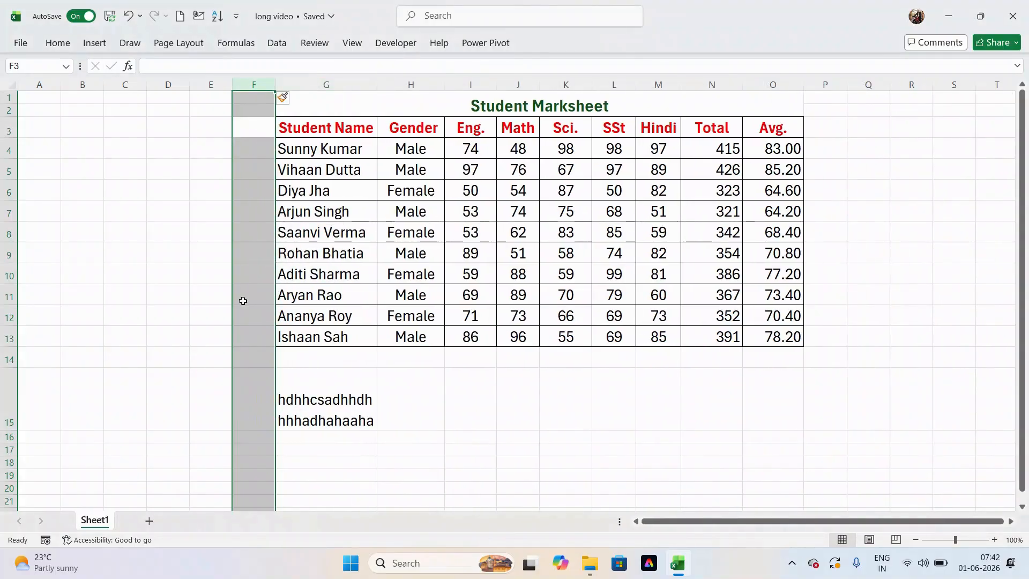
pyautogui.click(466, 434)
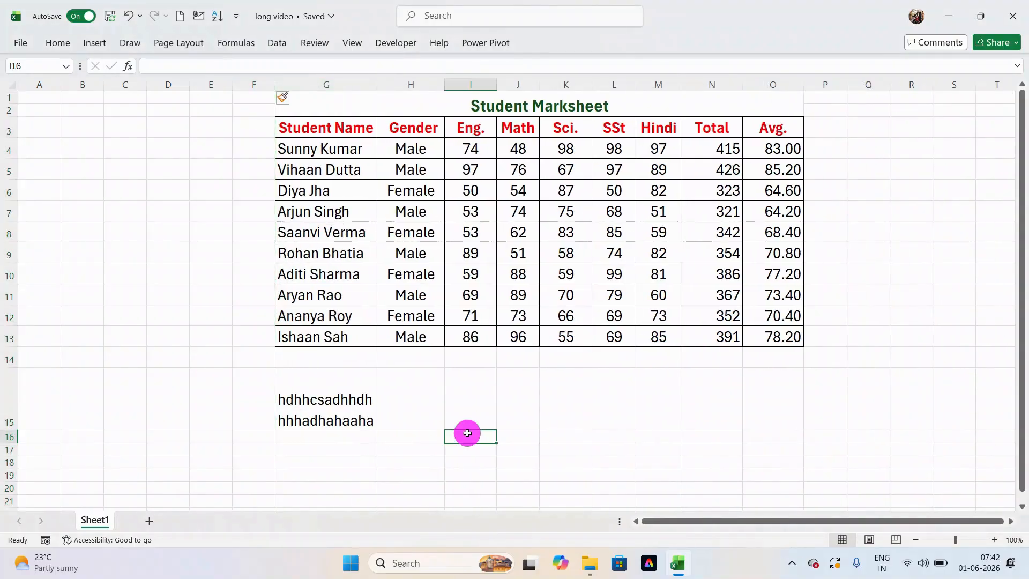
# Insert a blank column between the Sci. and SSt columns
pyautogui.click(616, 84)
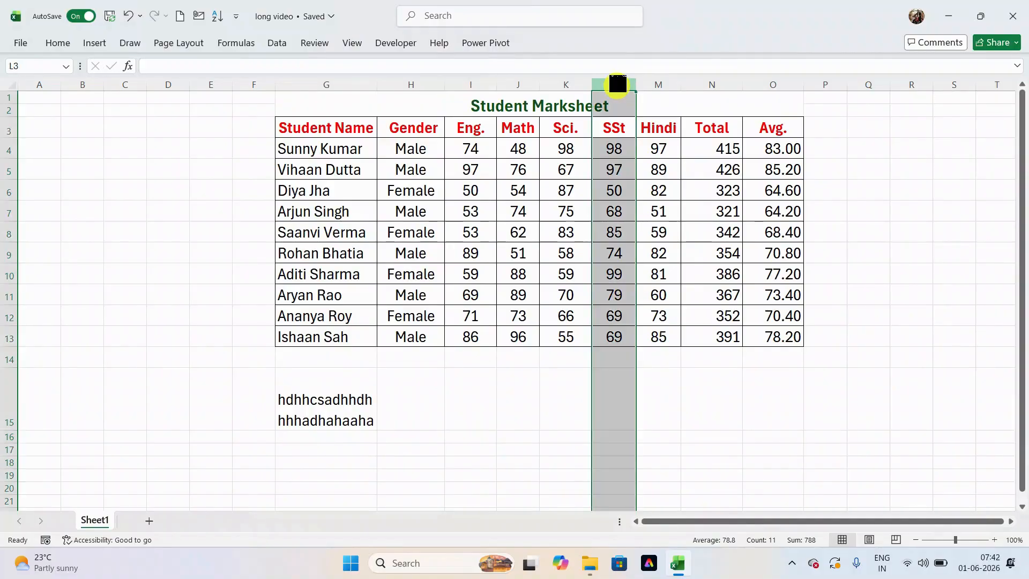
pyautogui.rightClick(617, 84)
pyautogui.click(658, 219)
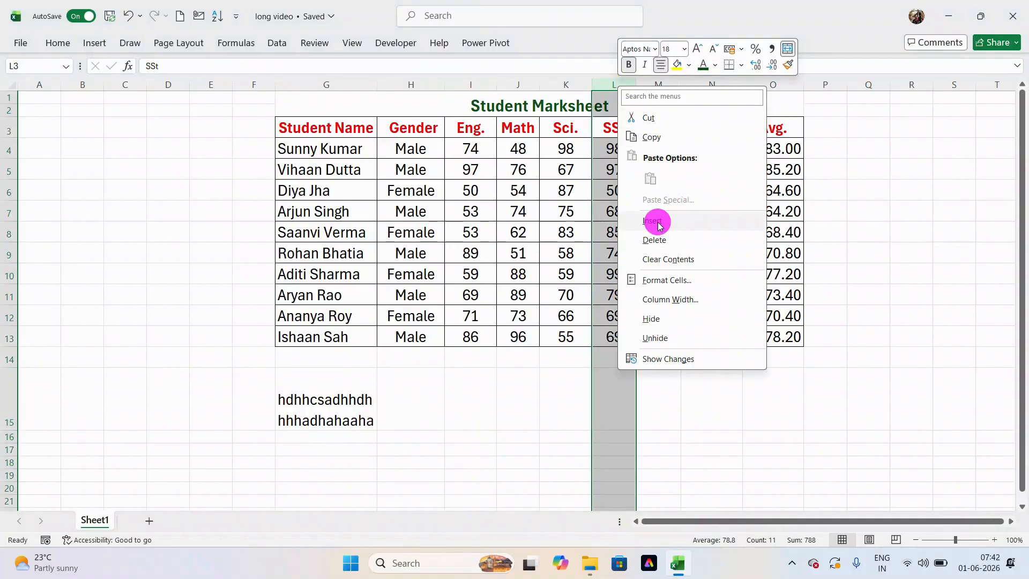
pyautogui.click(506, 435)
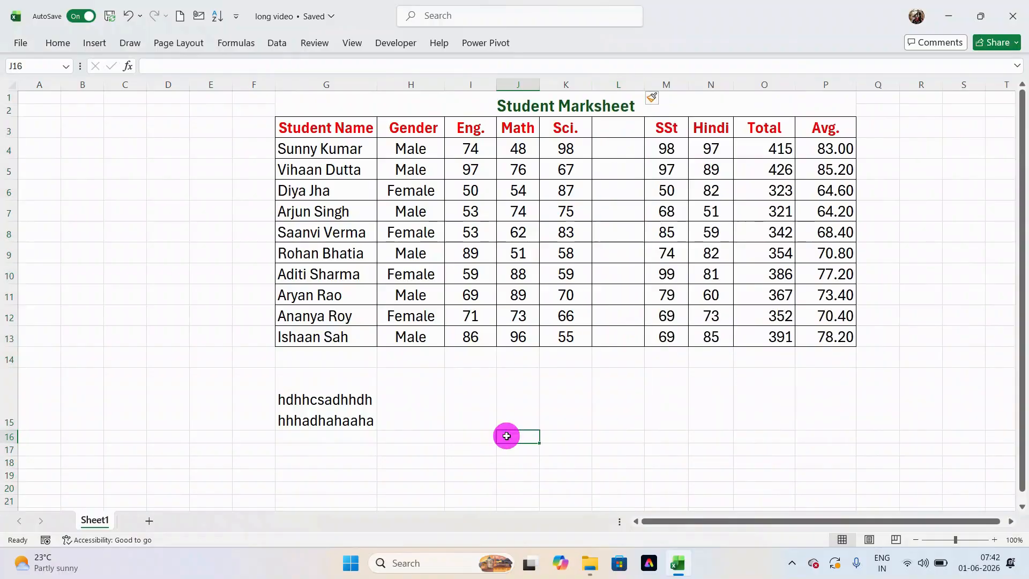